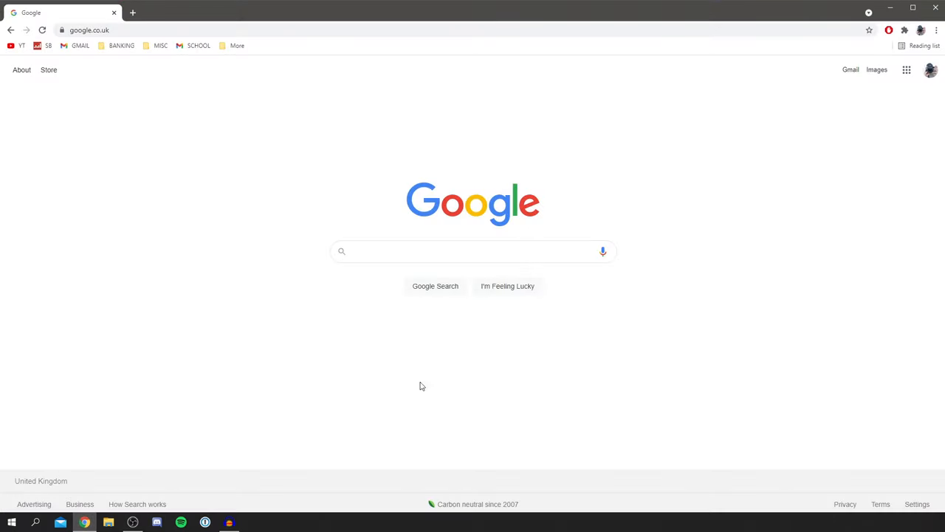
Search Google for 'blender' from Chrome's search box
left_click(385, 255)
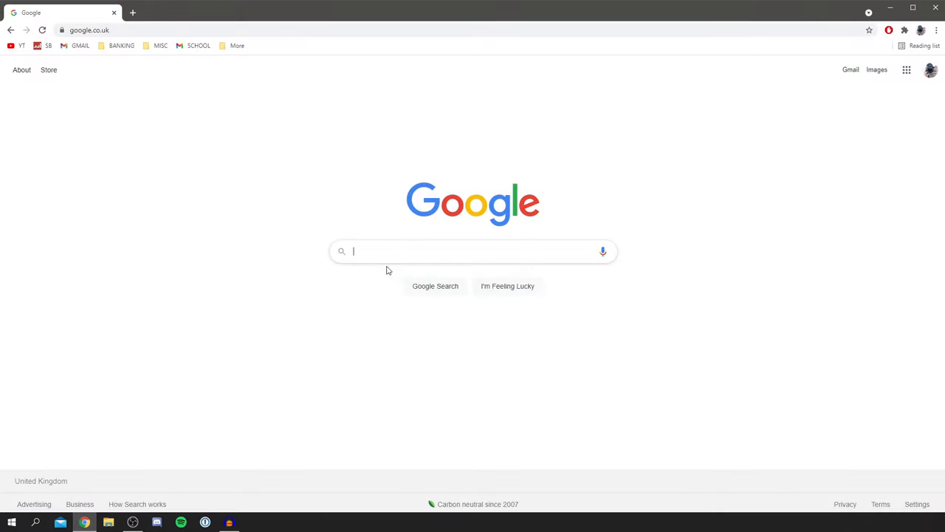
type("blender")
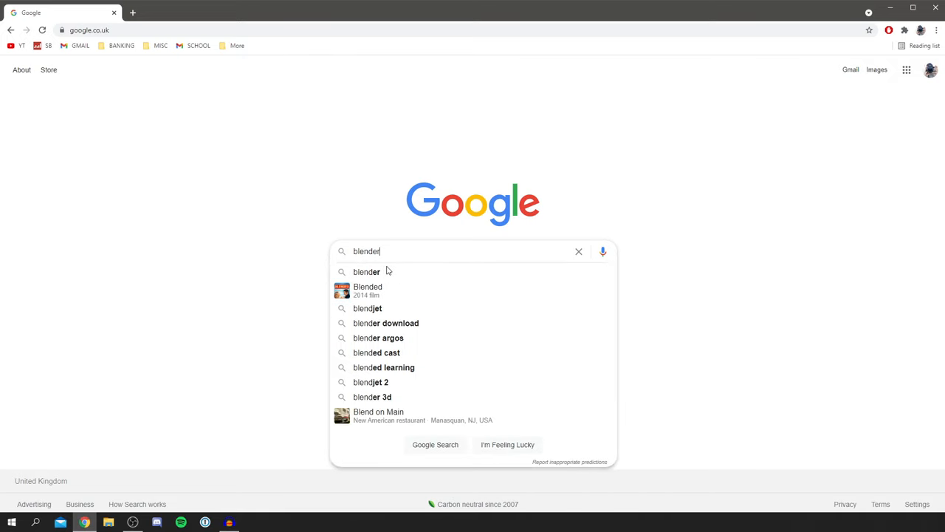
key("Return")
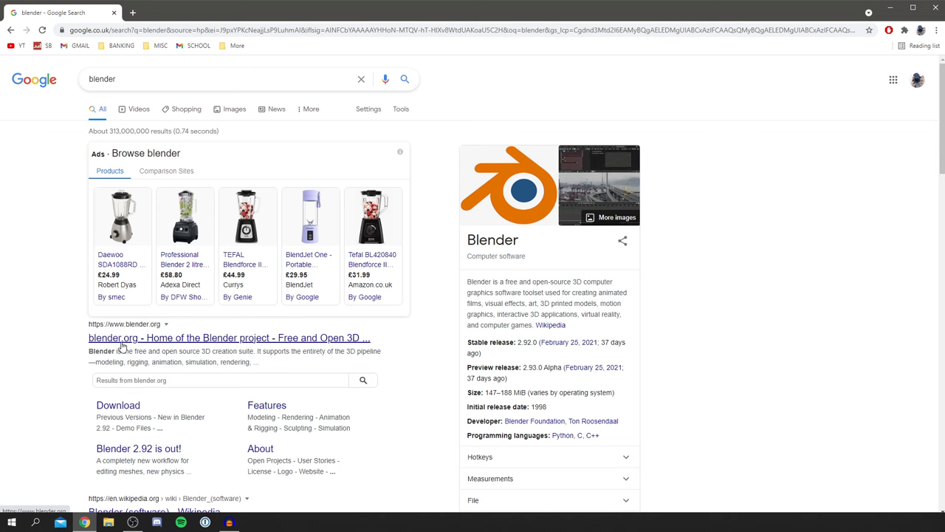
Go from the blender.org homepage to its Blender 2.92 download page
left_click(194, 344)
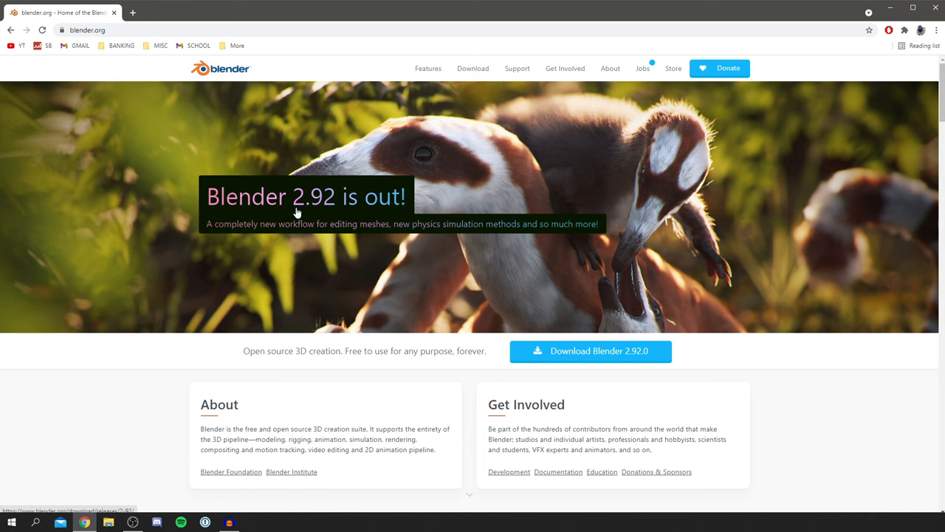
scroll(303, 325, "down", 1)
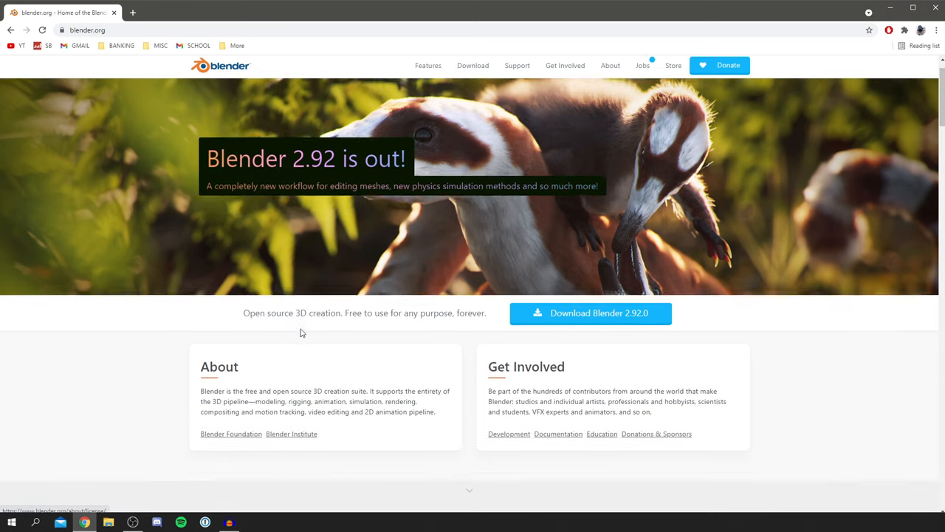
scroll(303, 325, "up", 1)
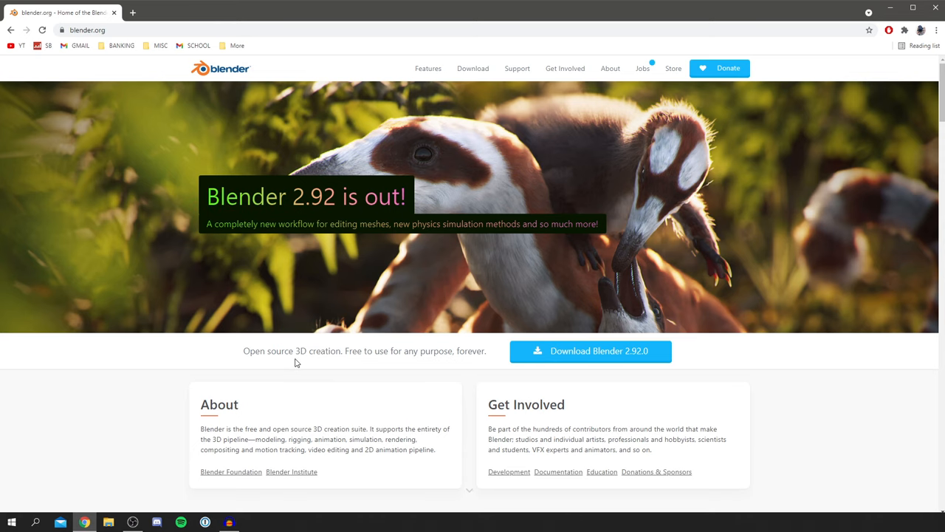
left_click(583, 359)
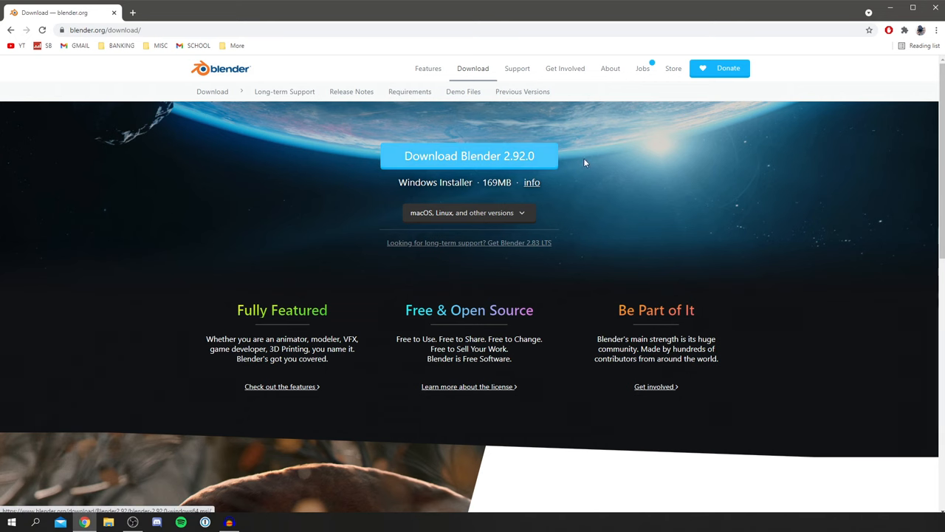
Download the Blender 2.92.0 Windows installer and run it from Chrome's download bar
left_click(458, 158)
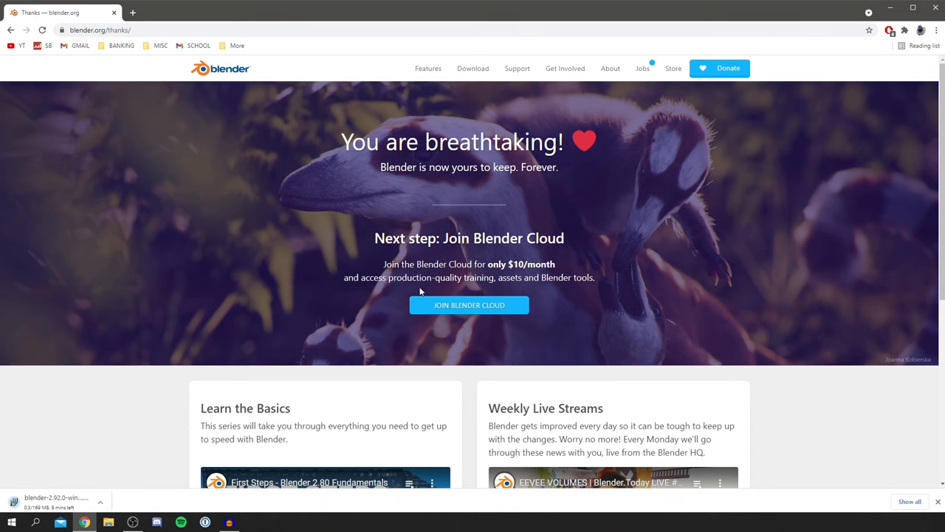
left_click(11, 29)
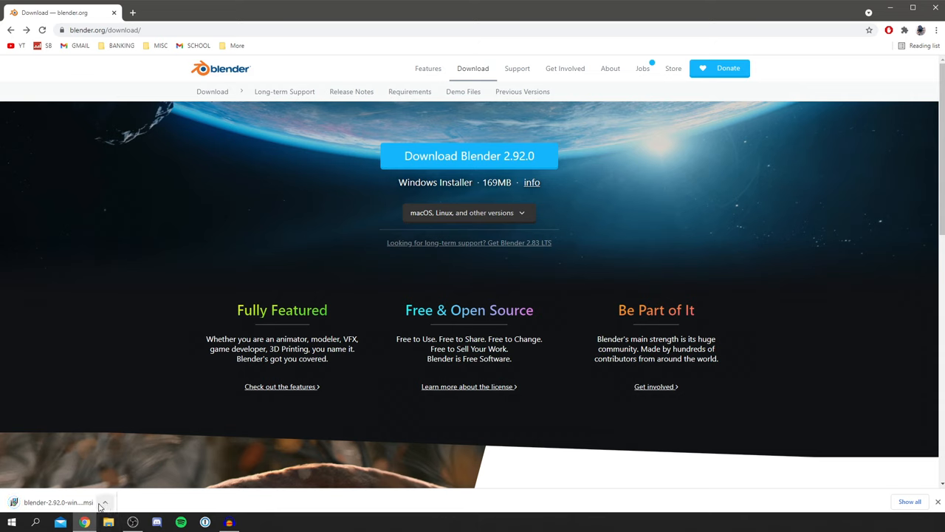
left_click(33, 503)
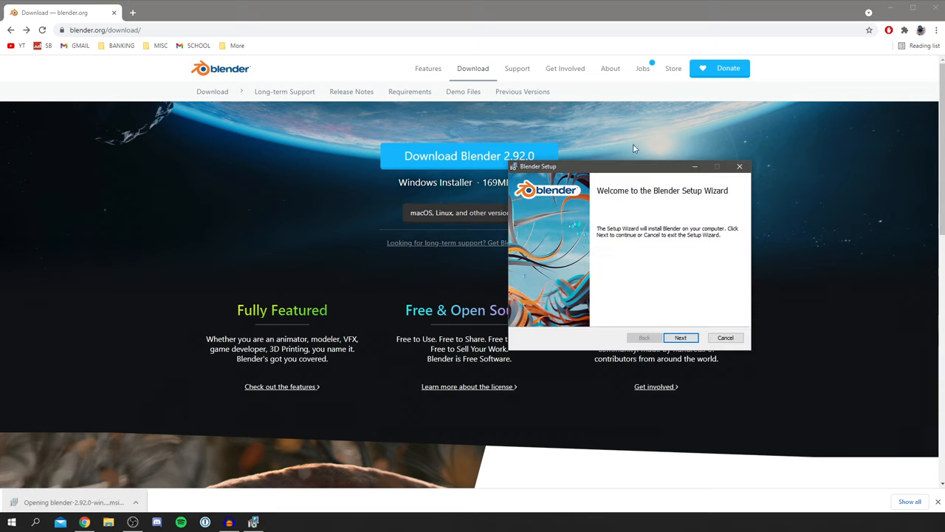
Accept the license and install Blender 2.92 with default features and install location
left_click_drag(620, 168, 438, 168)
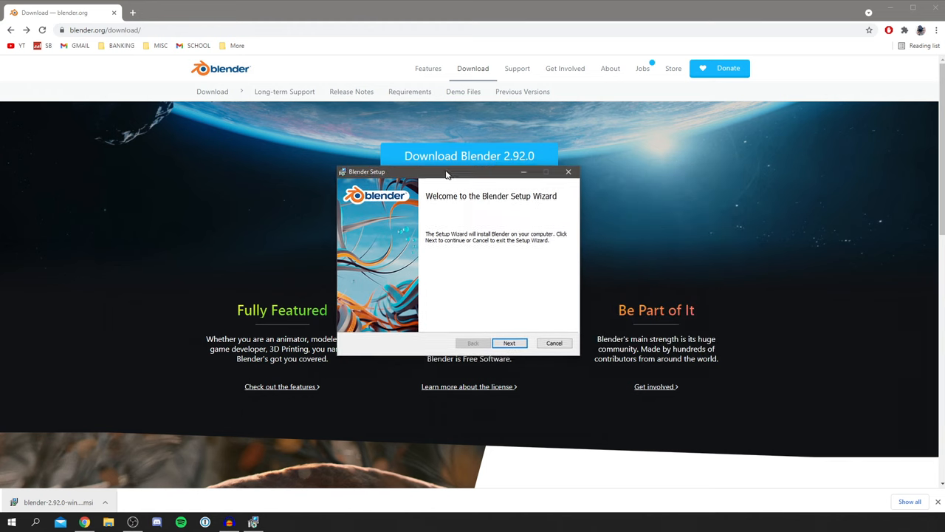
left_click(499, 338)
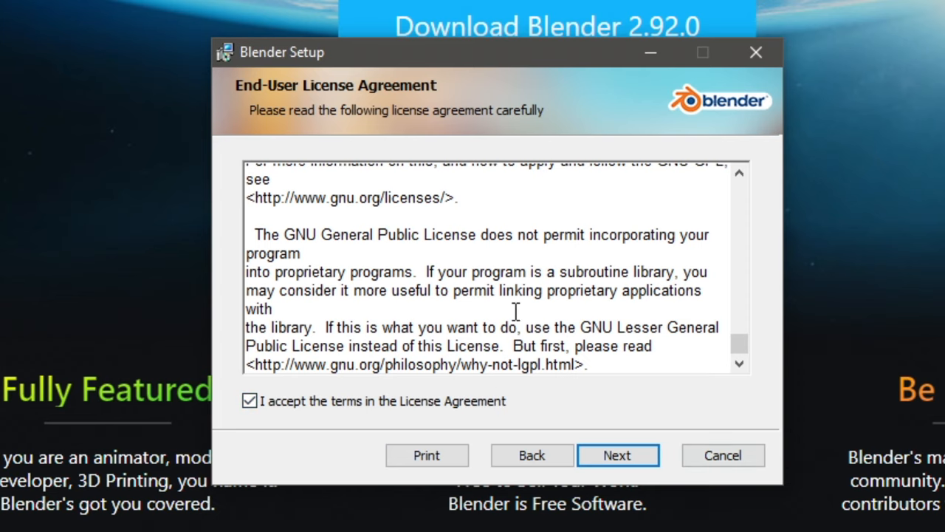
left_click(616, 457)
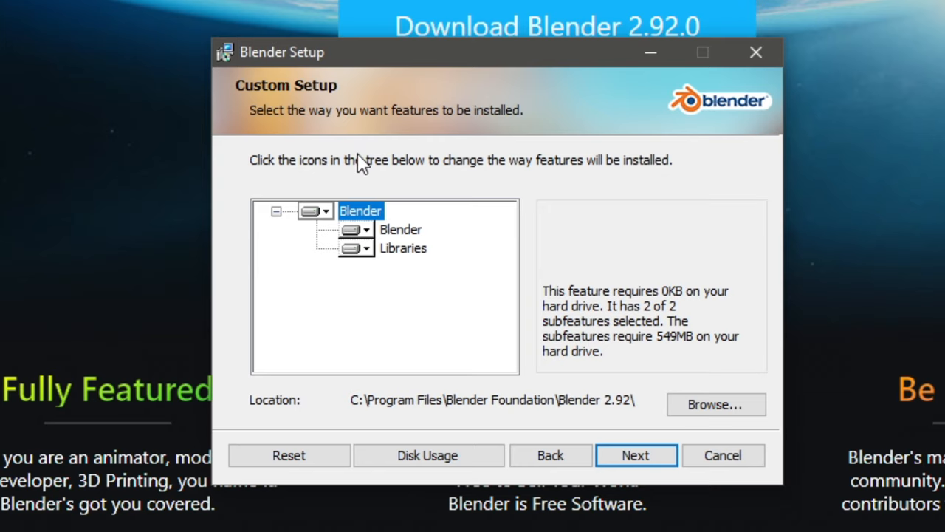
left_click(635, 453)
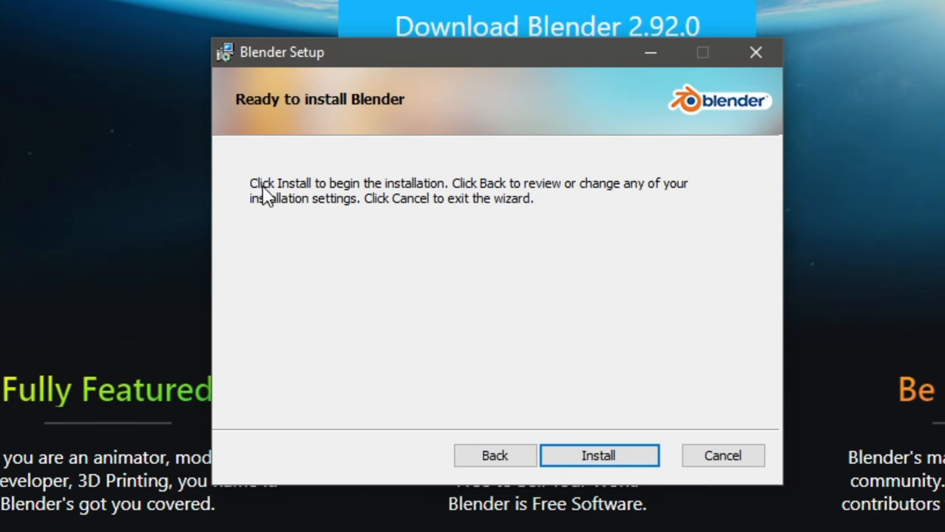
left_click(633, 459)
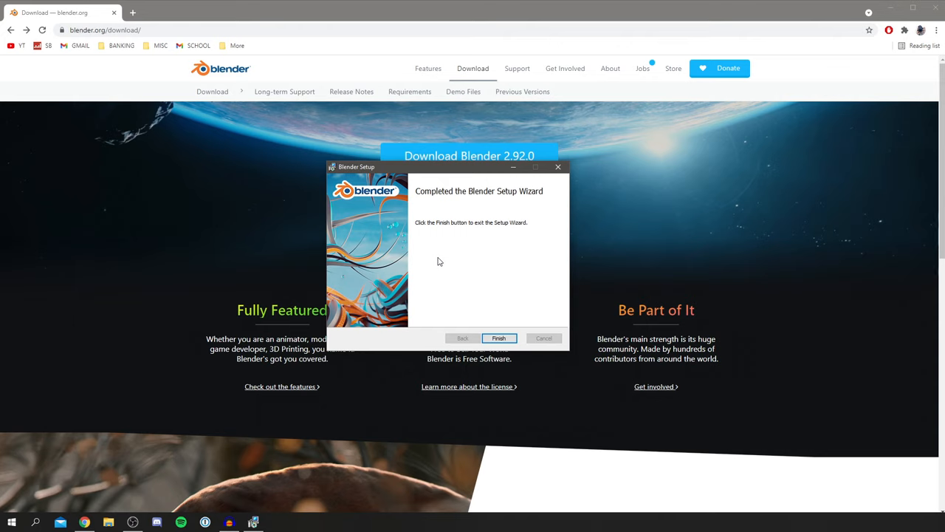
Finish the setup wizard, close Chrome and bring up Windows search from the desktop
left_click(499, 338)
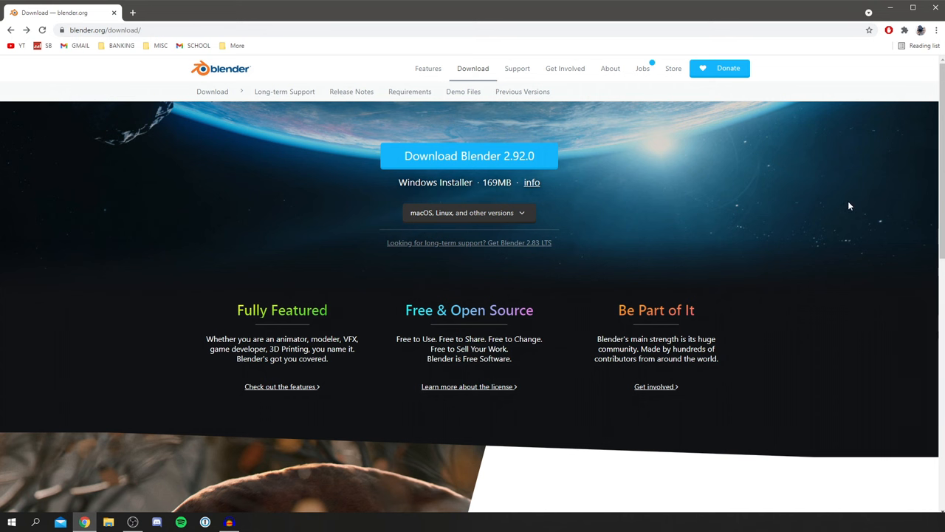
left_click(936, 7)
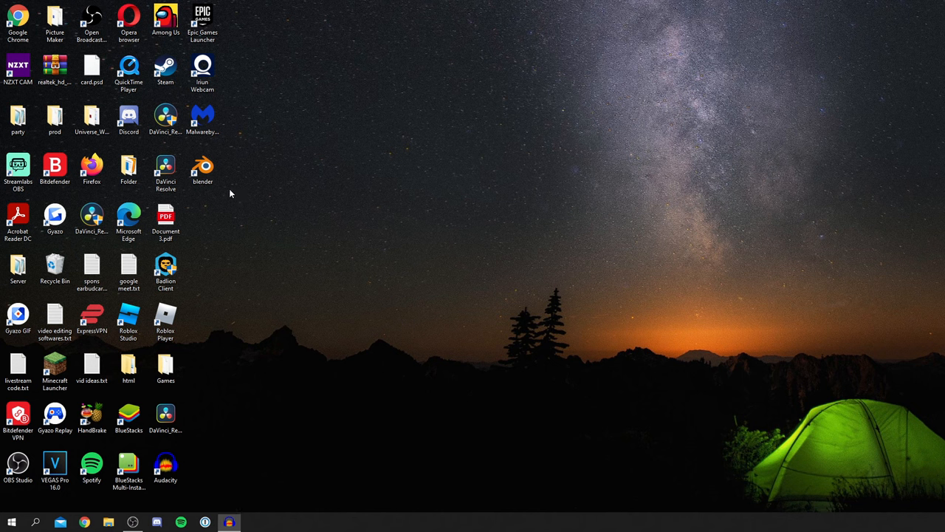
left_click_drag(232, 191, 212, 170)
left_click(257, 207)
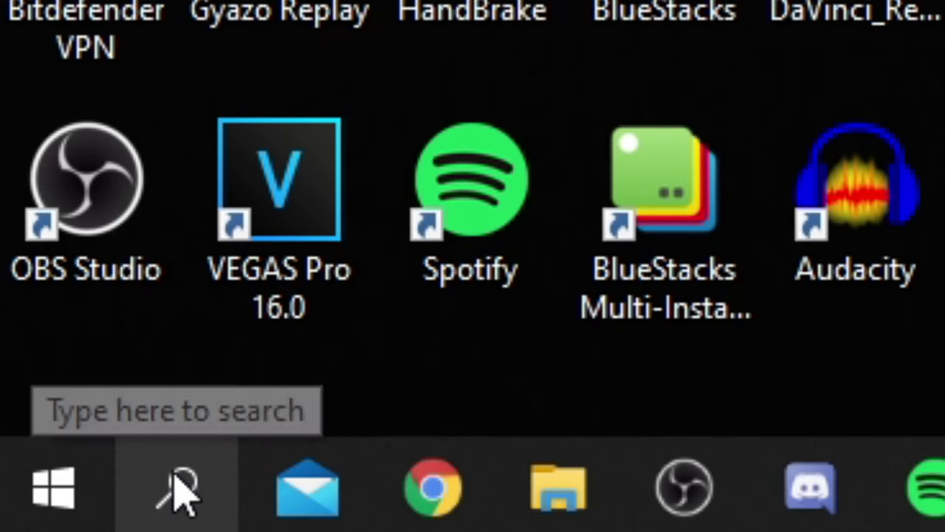
left_click(181, 488)
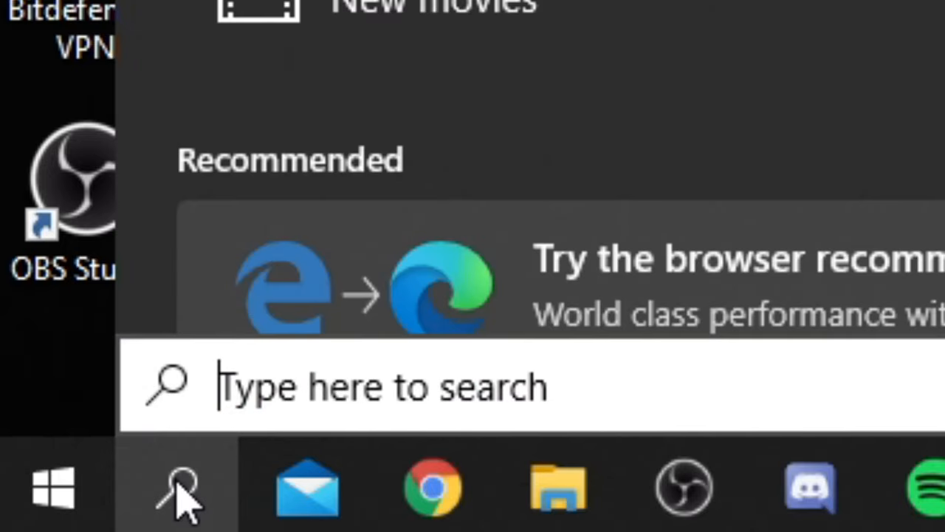
type("blender")
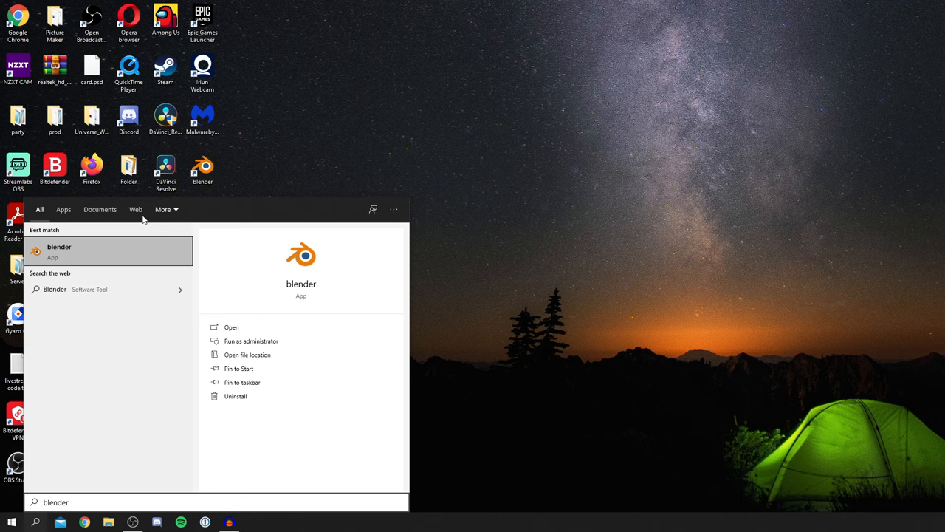
Launch Blender 2.92 from the Start search results and view its theme choices
left_click(294, 179)
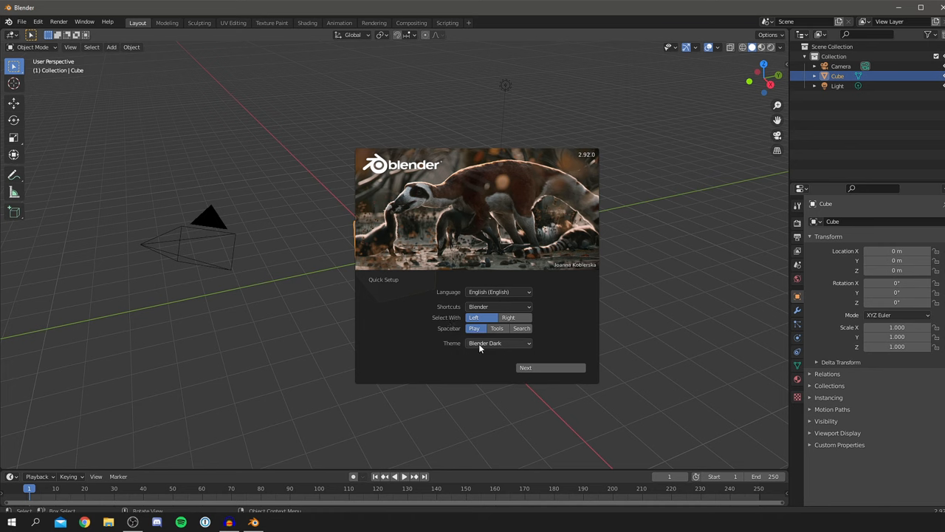
left_click(481, 343)
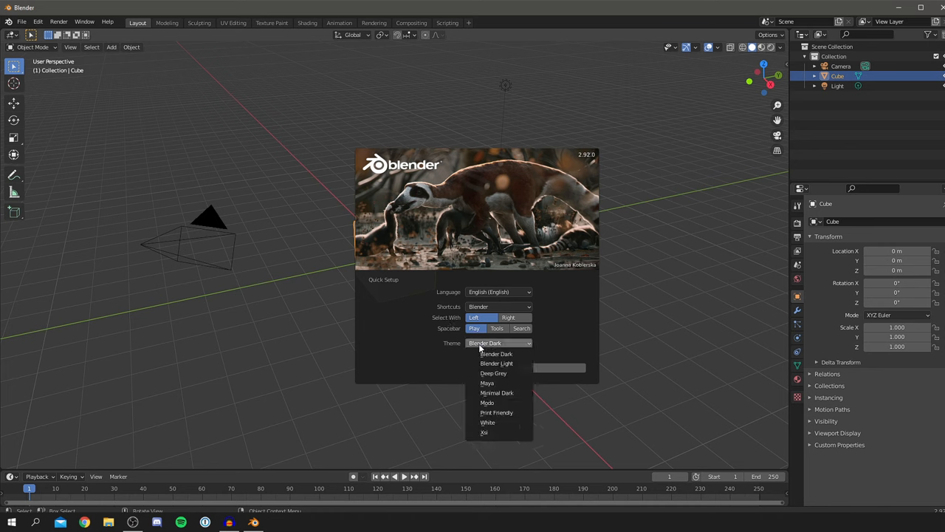
Keep the Blender Dark theme, finish quick setup and dismiss the splash to show the cube scene
left_click(485, 353)
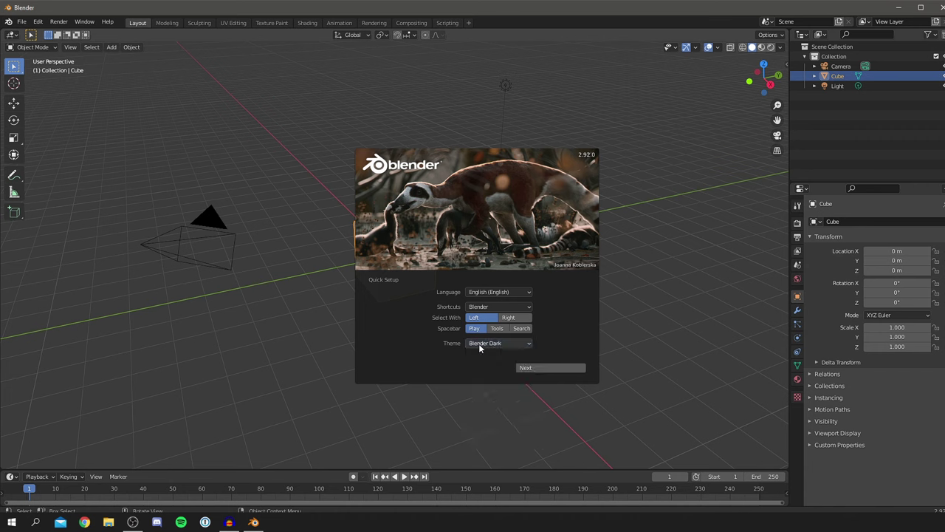
left_click(544, 370)
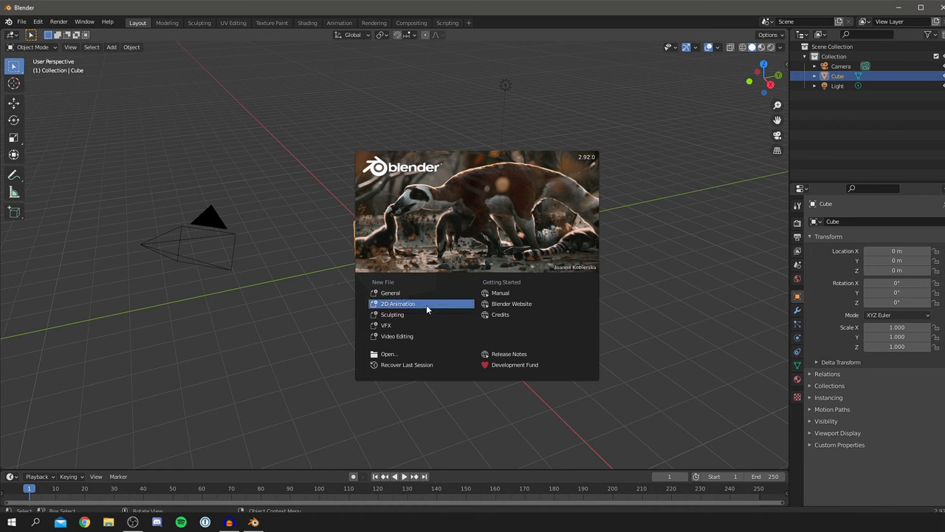
left_click(285, 319)
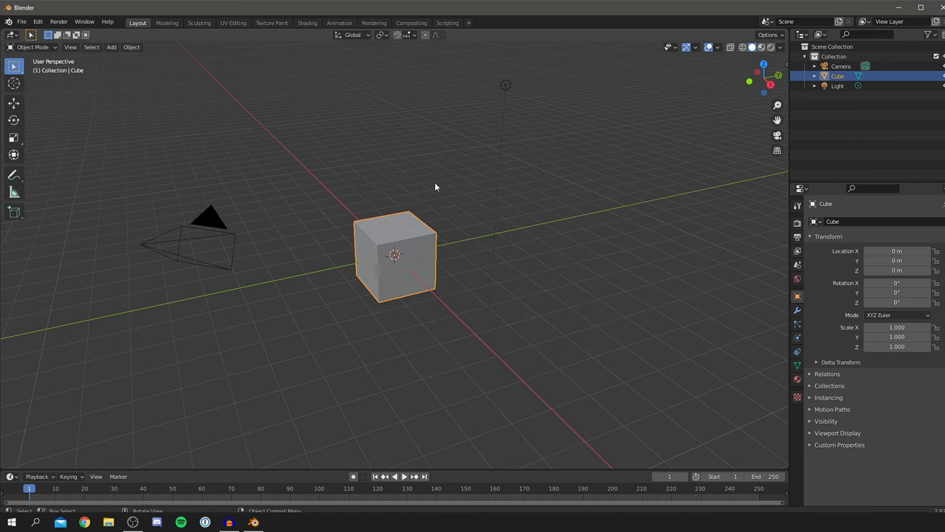
Box-select the light and bring up its Object Context Menu
left_click_drag(422, 174, 505, 126)
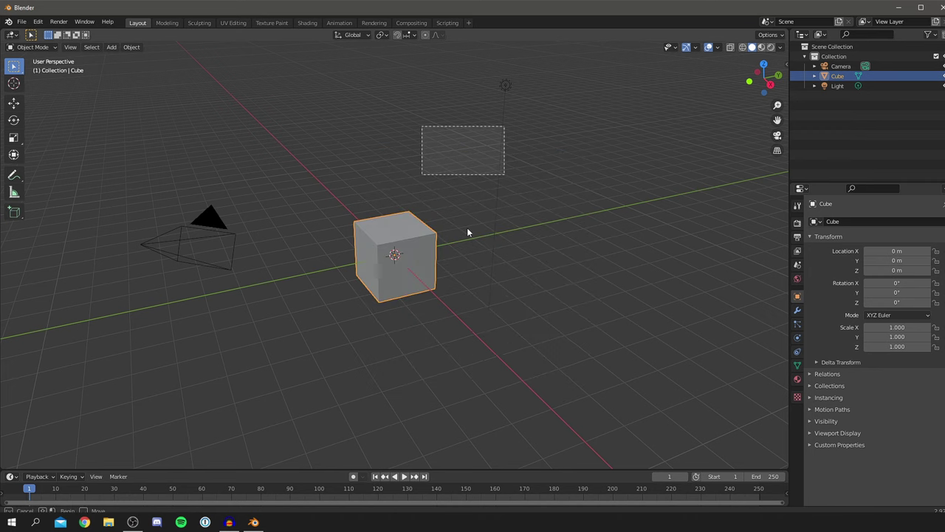
right_click(506, 285)
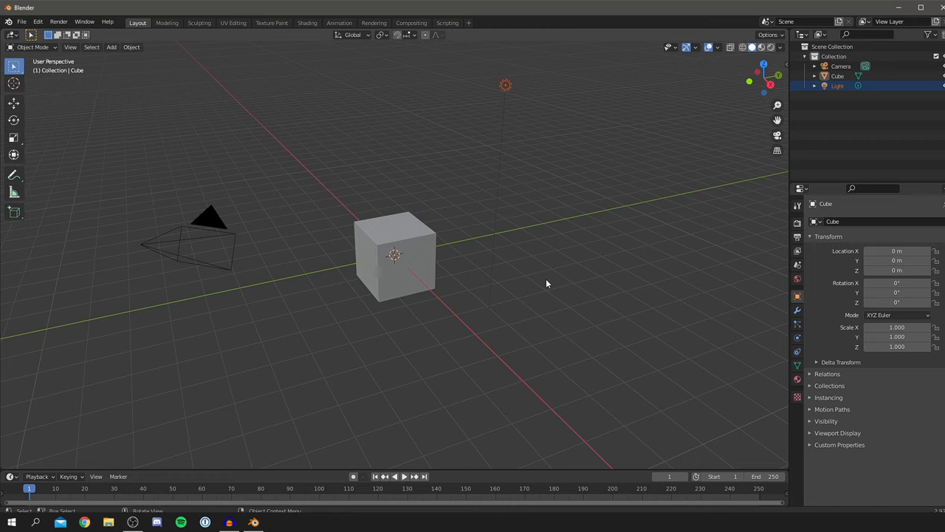